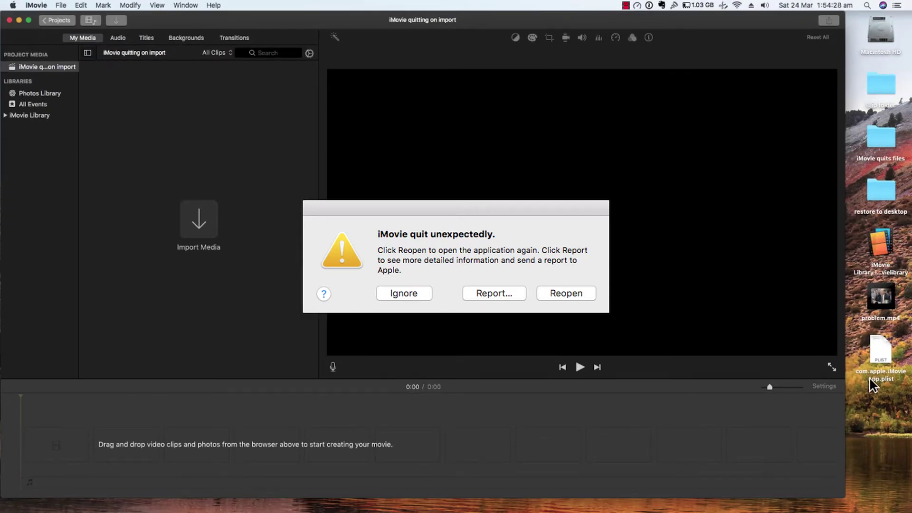
# Dismiss the 'iMovie quit unexpectedly' warning to return to the empty project.
pyautogui.press('Escape')
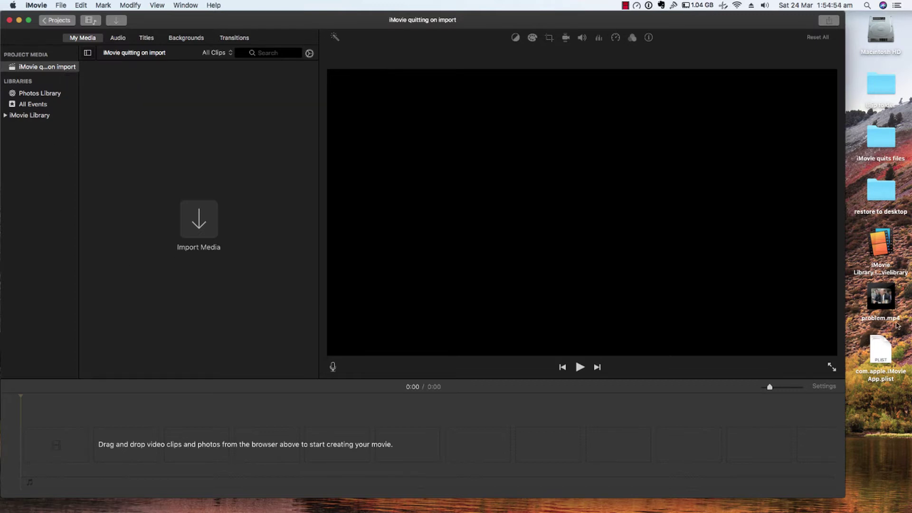
# Drag problem.mp4 into iMovie, then after the crash relaunch iMovie and ignore the warning.
pyautogui.moveTo(881, 298)
pyautogui.click(889, 299)
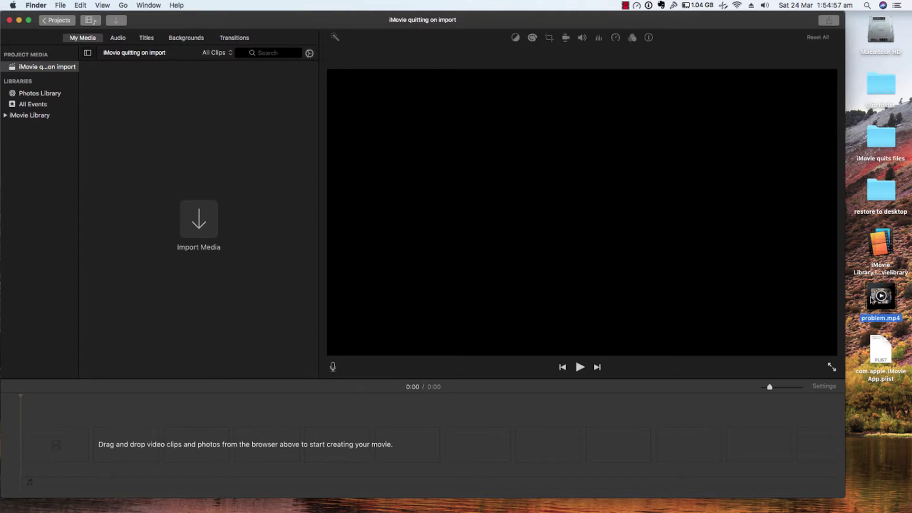
pyautogui.moveTo(888, 302); pyautogui.dragTo(181, 209)
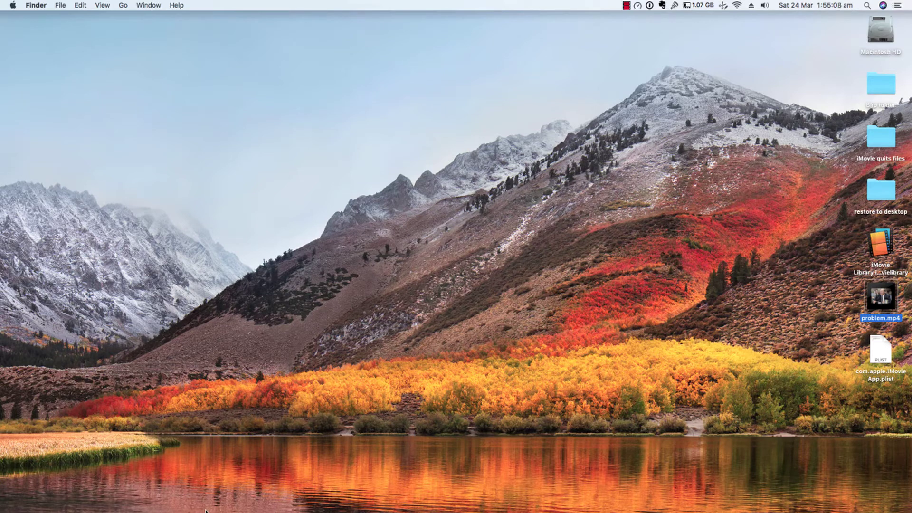
pyautogui.moveTo(134, 499)
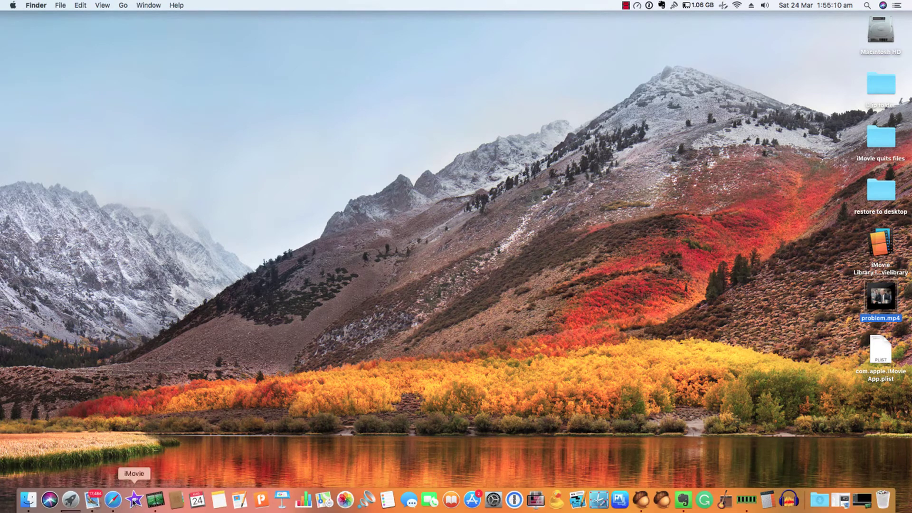
pyautogui.click(126, 504)
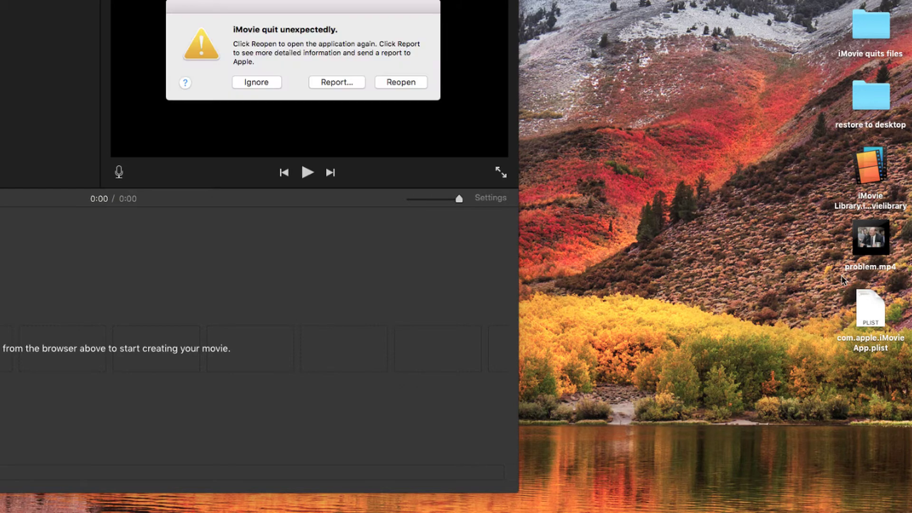
pyautogui.click(257, 84)
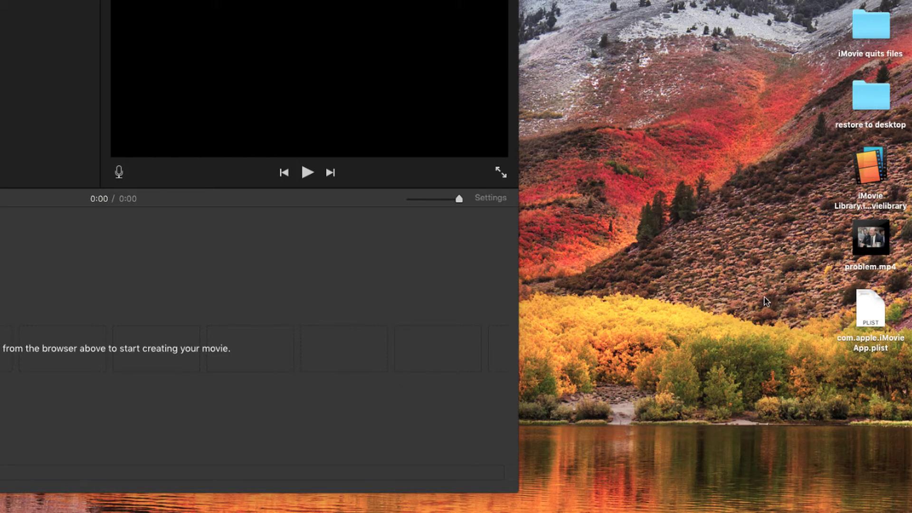
# Open problem.mp4 in QuickTime Player and export it at 480p as problem.mov to the Desktop.
pyautogui.moveTo(870, 238)
pyautogui.rightClick(880, 245)
pyautogui.moveTo(804, 260)
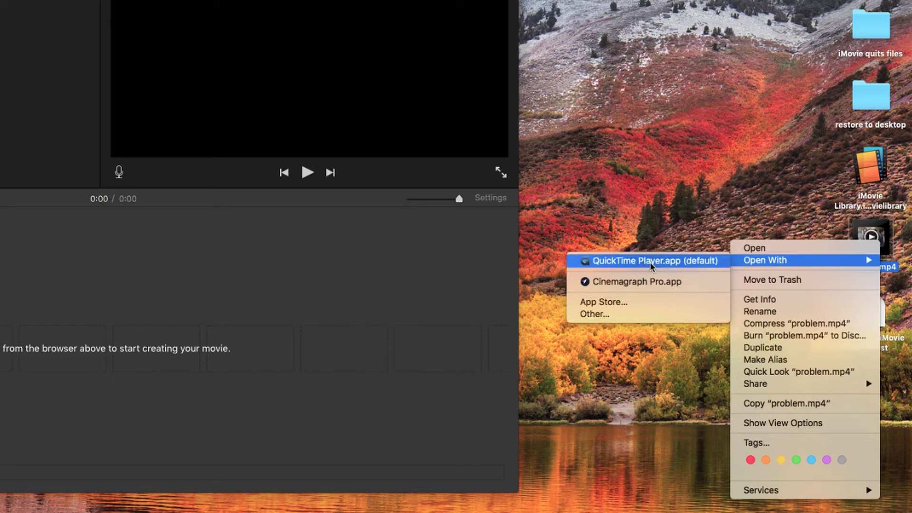
pyautogui.click(646, 262)
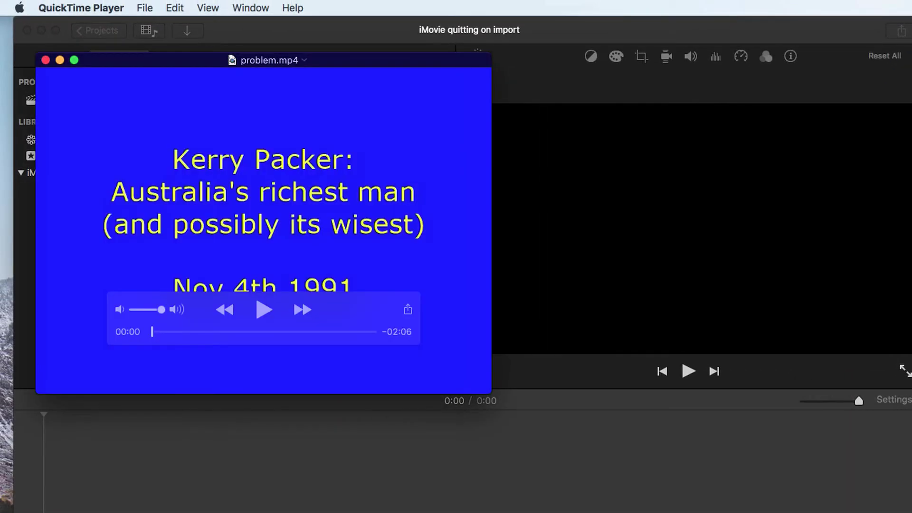
pyautogui.click(165, 331)
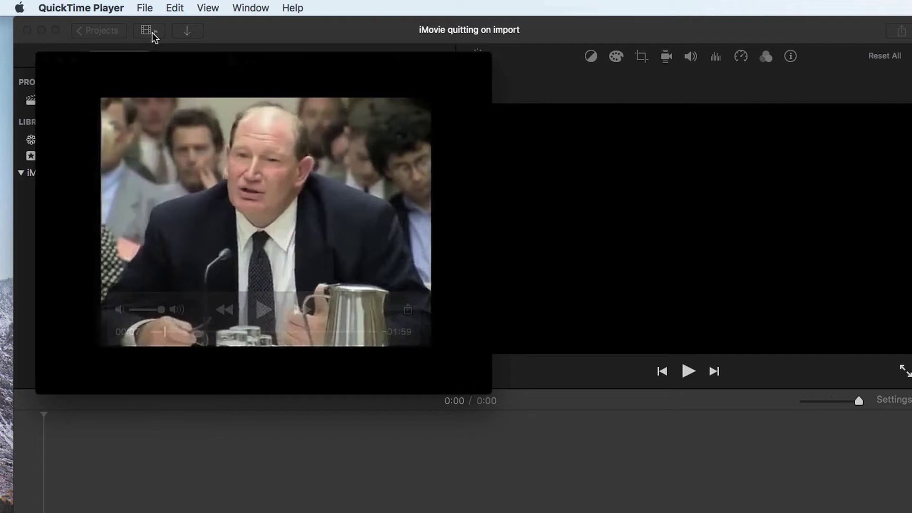
pyautogui.click(145, 8)
pyautogui.moveTo(168, 191)
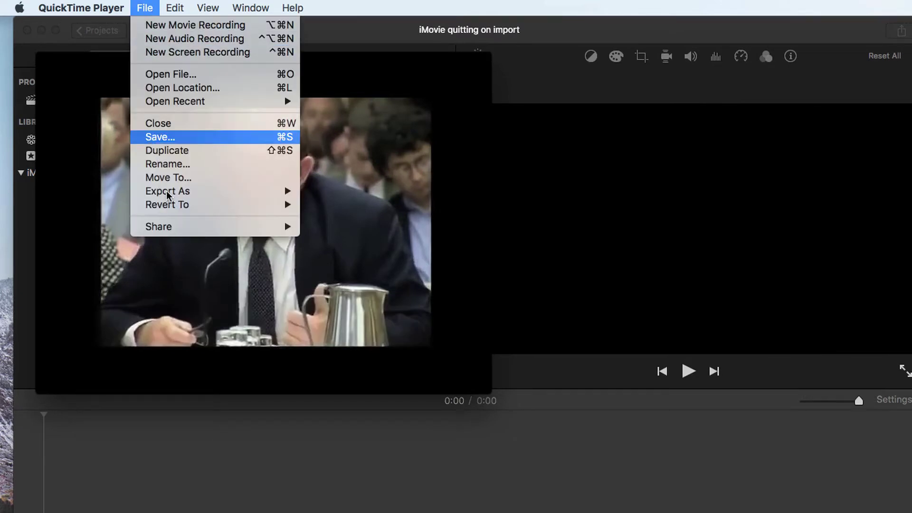
pyautogui.click(331, 233)
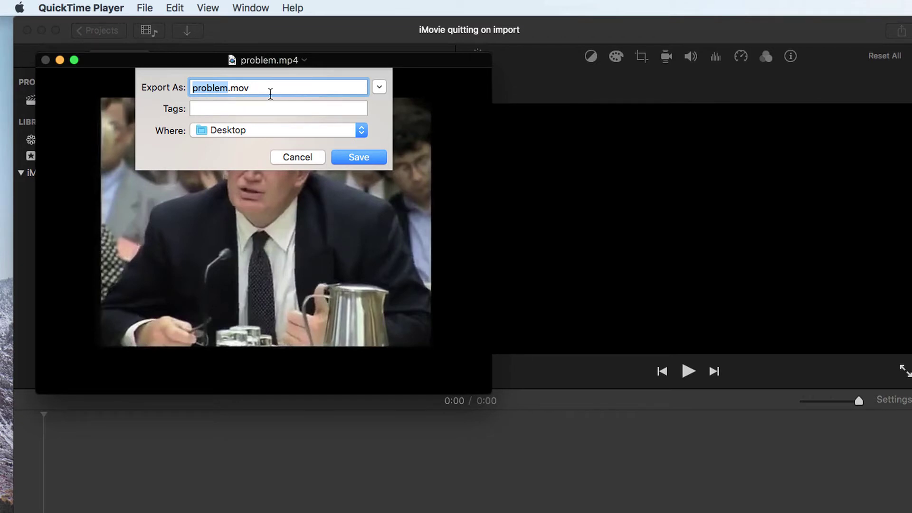
pyautogui.click(362, 157)
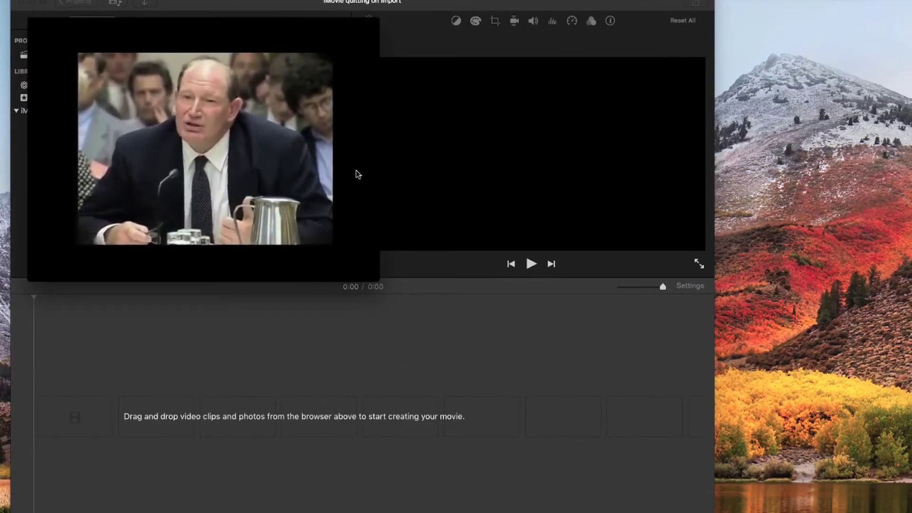
# Close QuickTime and import problem.mov from the desktop into the iMovie project media.
pyautogui.click(34, 24)
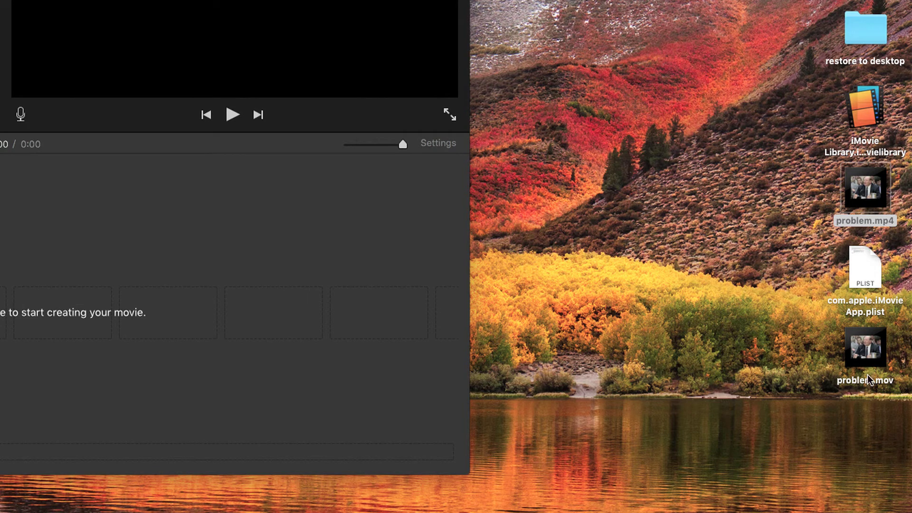
pyautogui.click(871, 354)
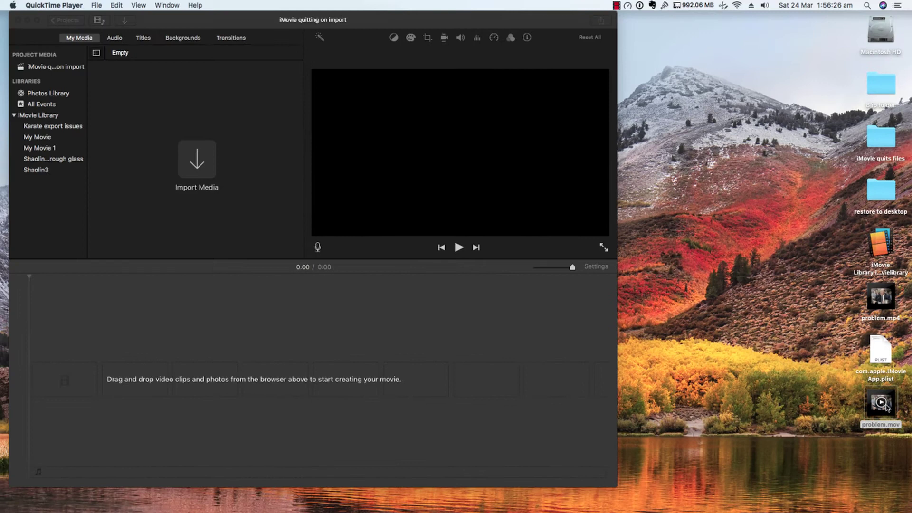
pyautogui.moveTo(886, 407); pyautogui.dragTo(167, 157)
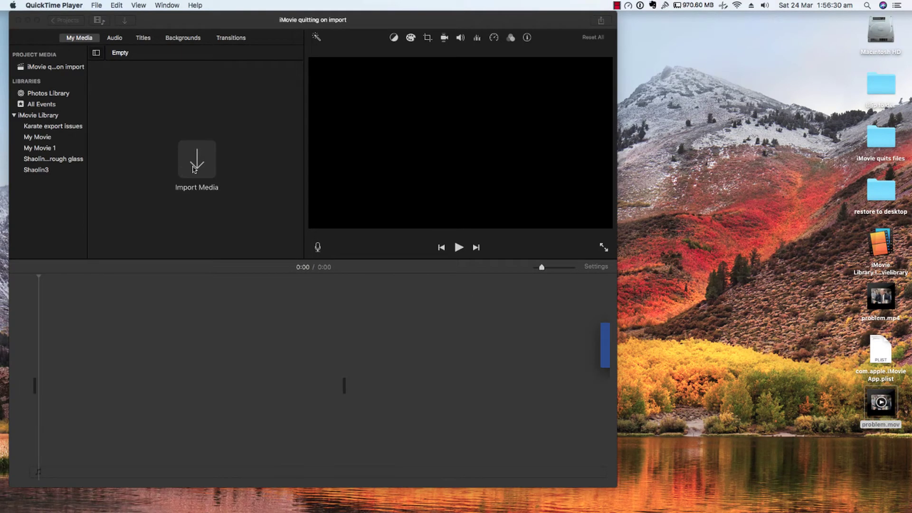
pyautogui.moveTo(193, 169); pyautogui.dragTo(166, 162)
pyautogui.click(64, 69)
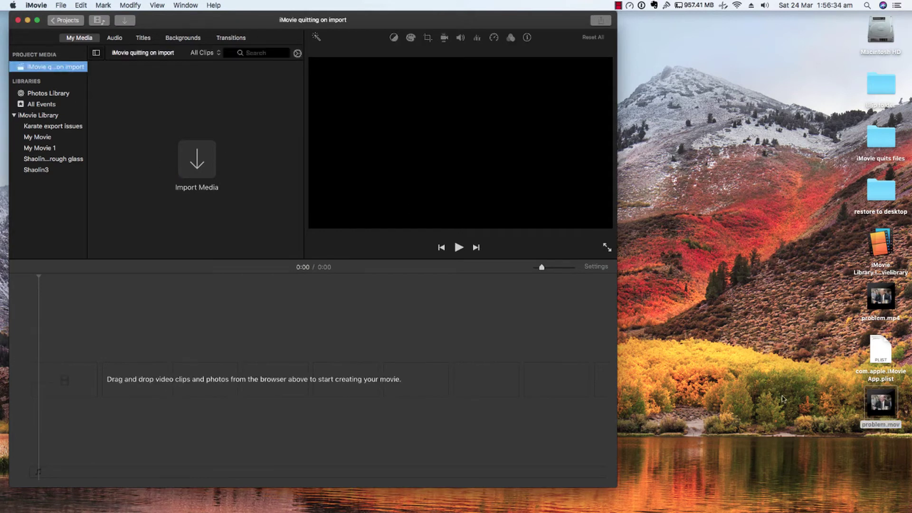
pyautogui.click(881, 402)
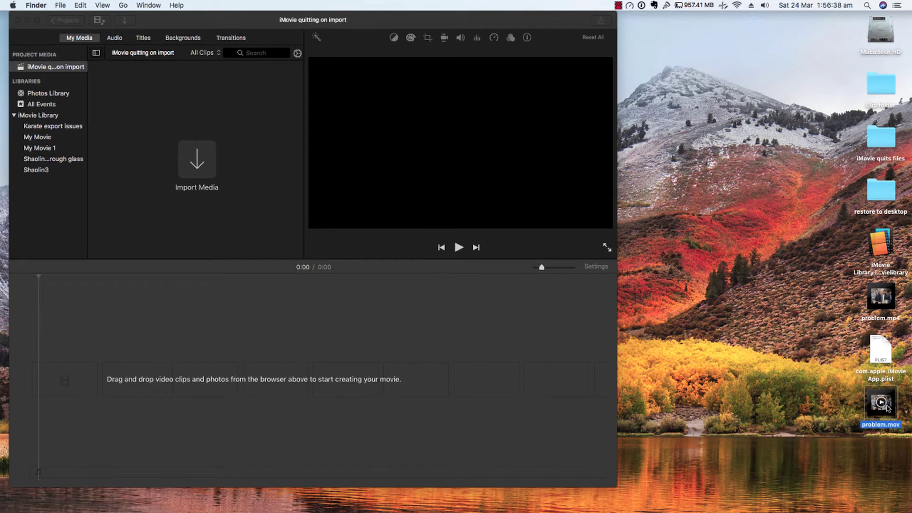
pyautogui.moveTo(887, 407); pyautogui.dragTo(181, 159)
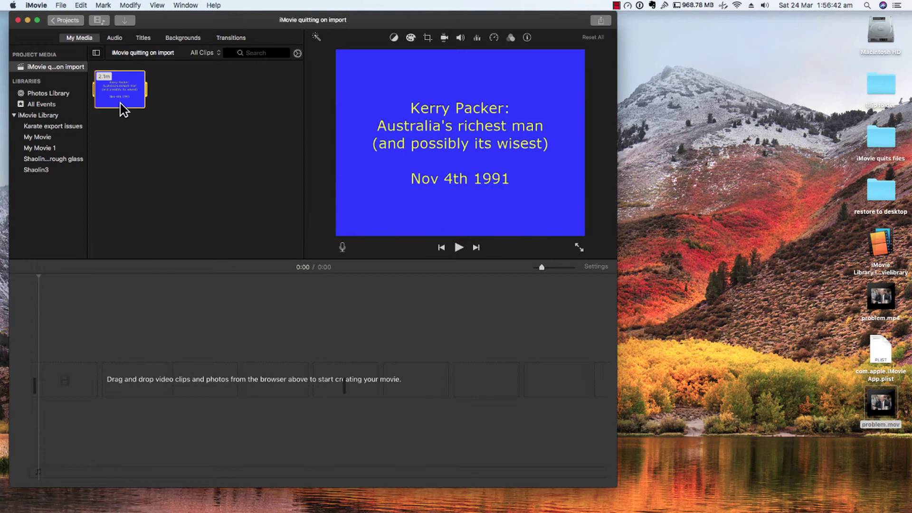
pyautogui.moveTo(99, 87)
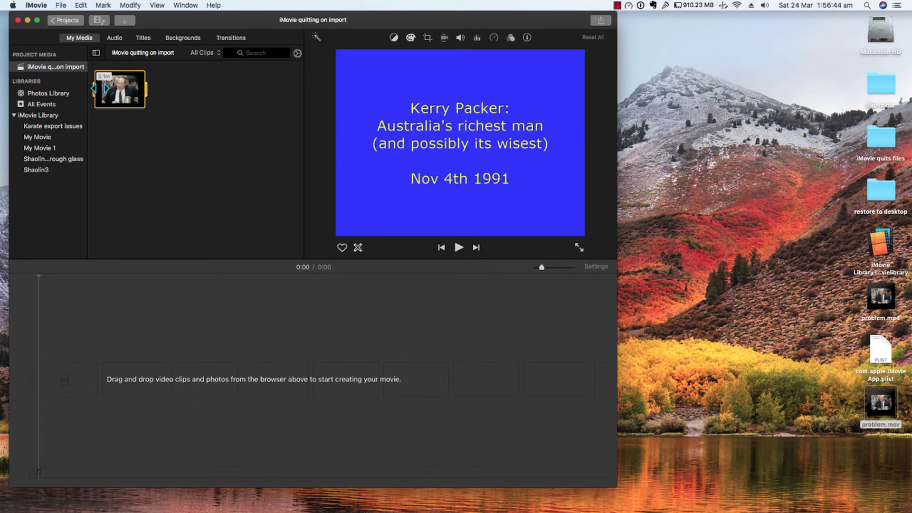
# Drag the problem.mov clip into the timeline and preview it at 1:12.
pyautogui.moveTo(99, 89); pyautogui.dragTo(37, 378)
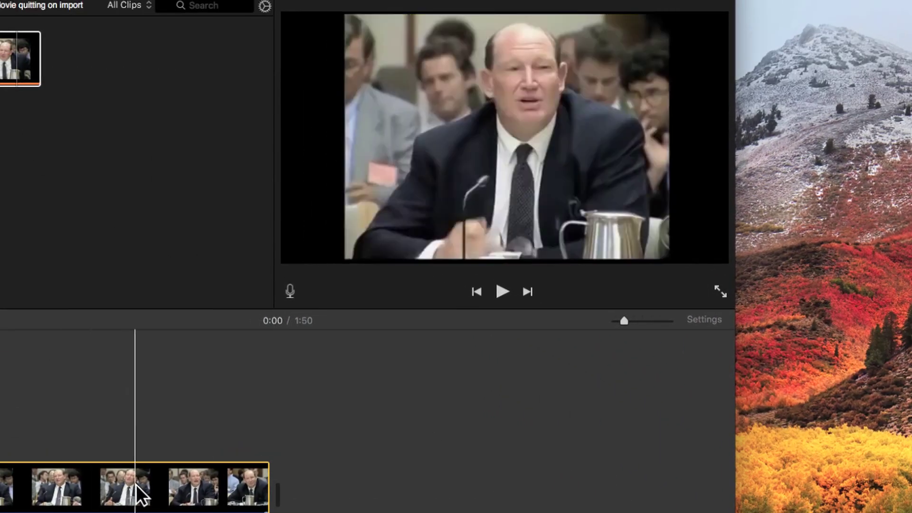
pyautogui.click(136, 484)
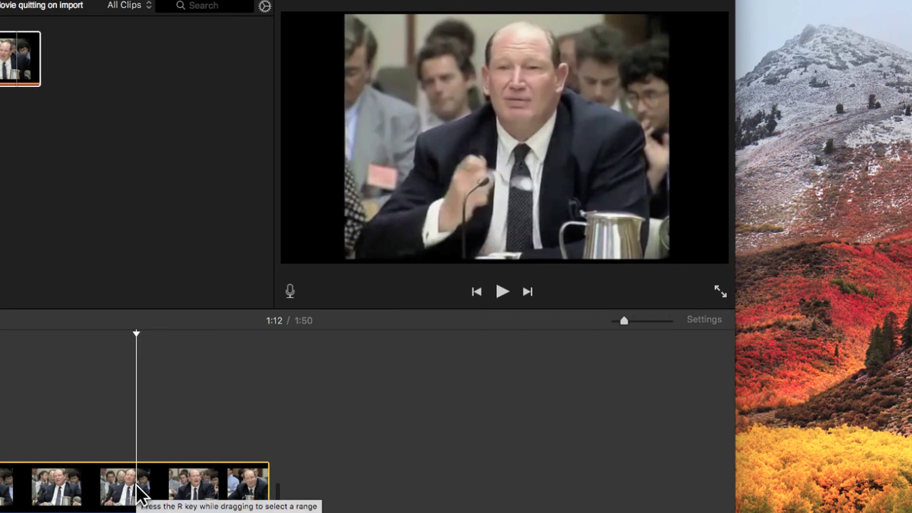
# Delete the problem.mov clip from the timeline and its media from the event.
pyautogui.press('Delete')
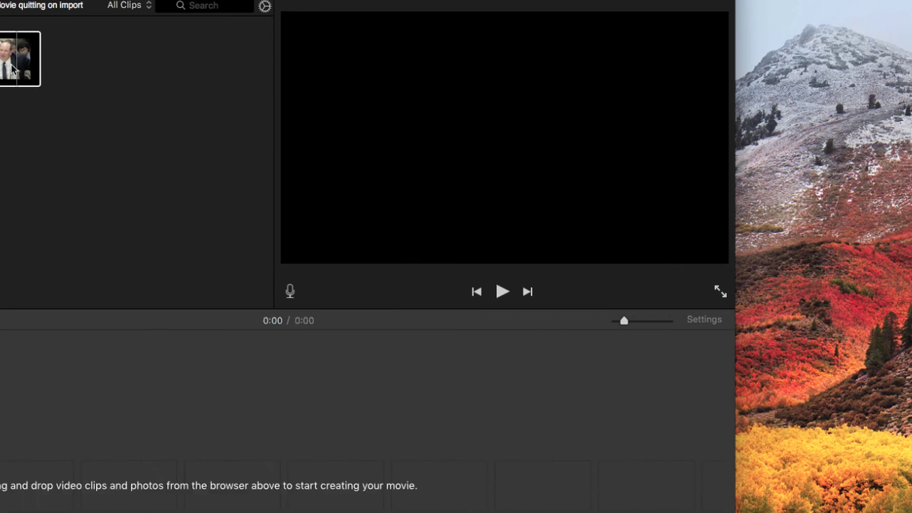
pyautogui.rightClick(12, 67)
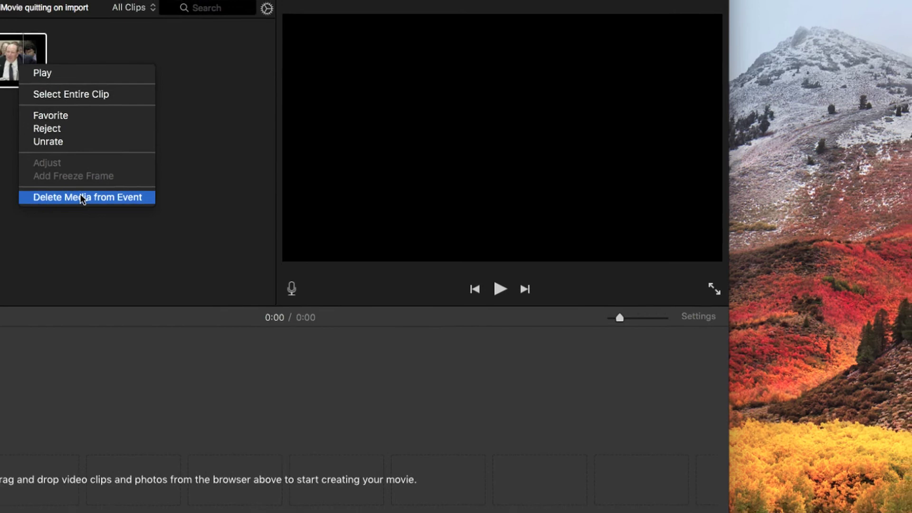
pyautogui.click(76, 198)
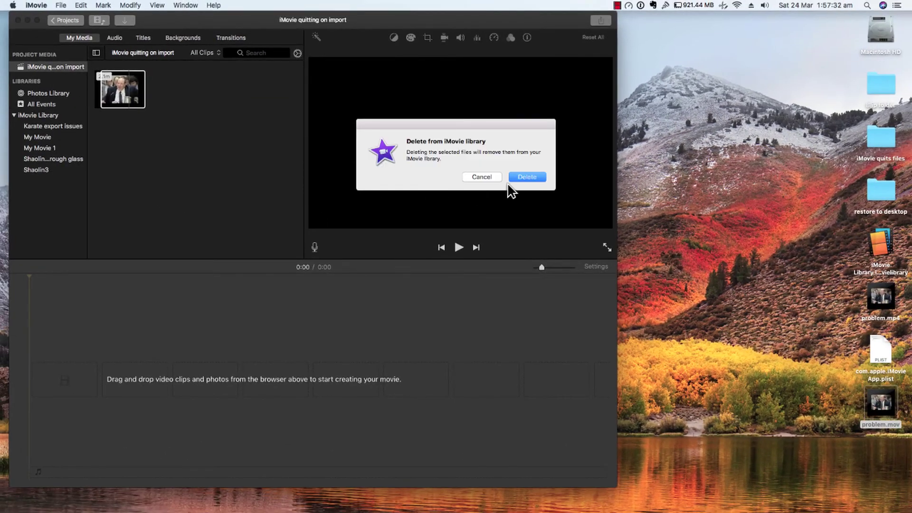
pyautogui.click(527, 177)
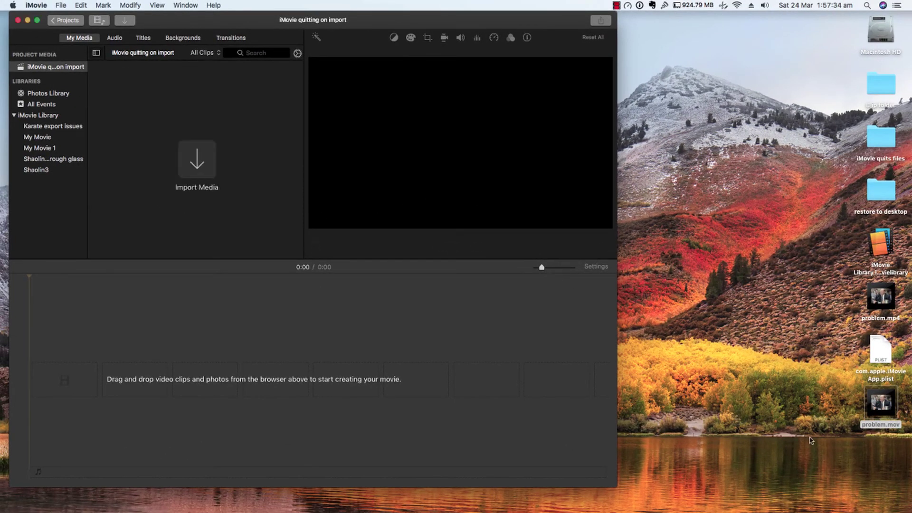
# Drag problem.mp4 into iMovie again, dismiss the crash warning, and relaunch iMovie.
pyautogui.click(855, 332)
pyautogui.moveTo(880, 296)
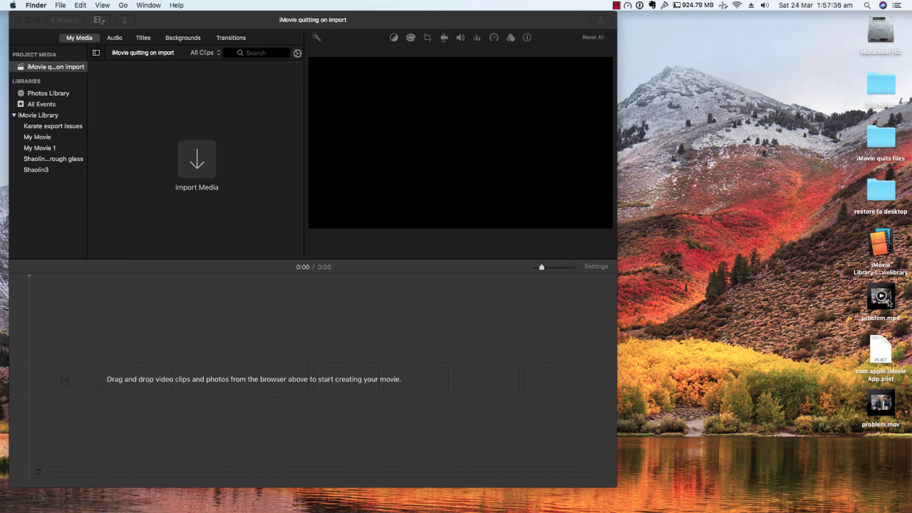
pyautogui.click(889, 303)
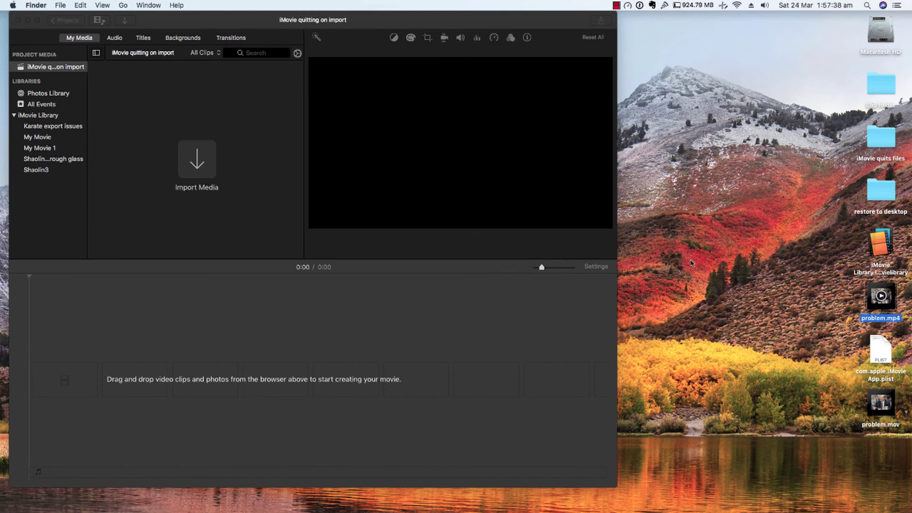
pyautogui.moveTo(692, 263); pyautogui.dragTo(149, 143)
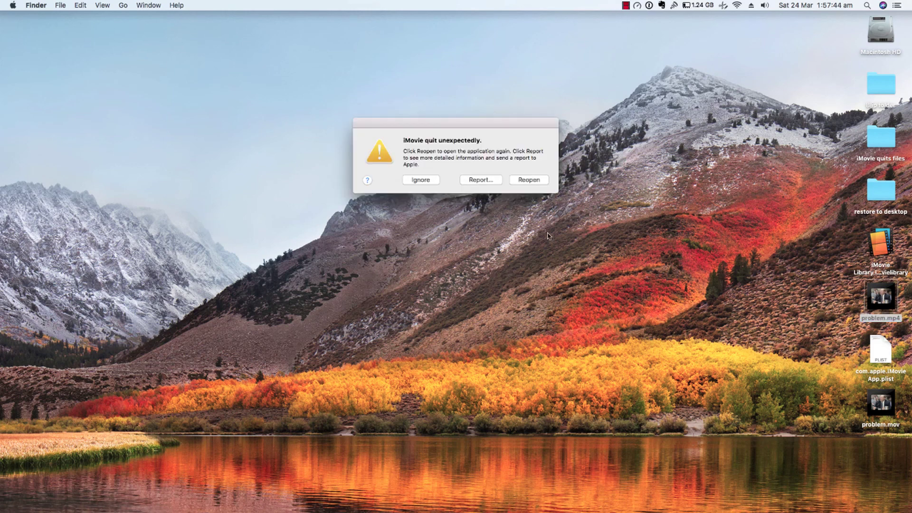
pyautogui.click(427, 181)
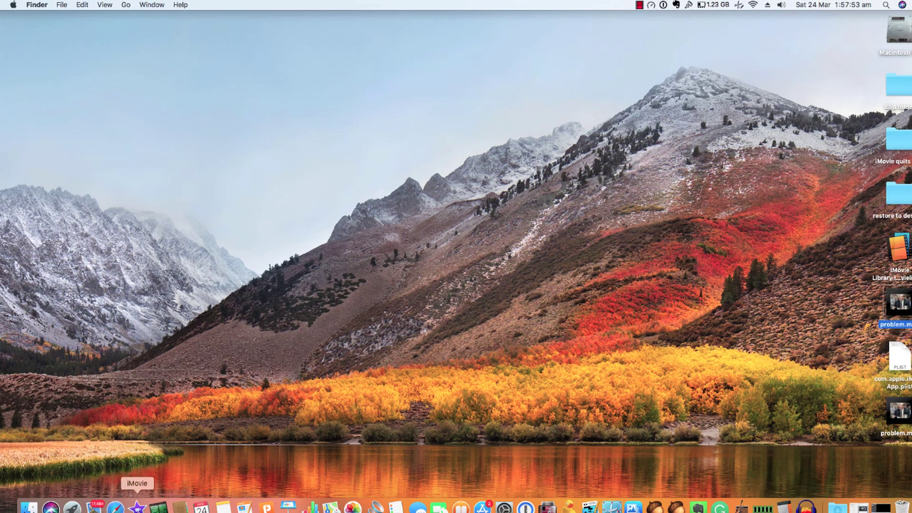
pyautogui.click(138, 507)
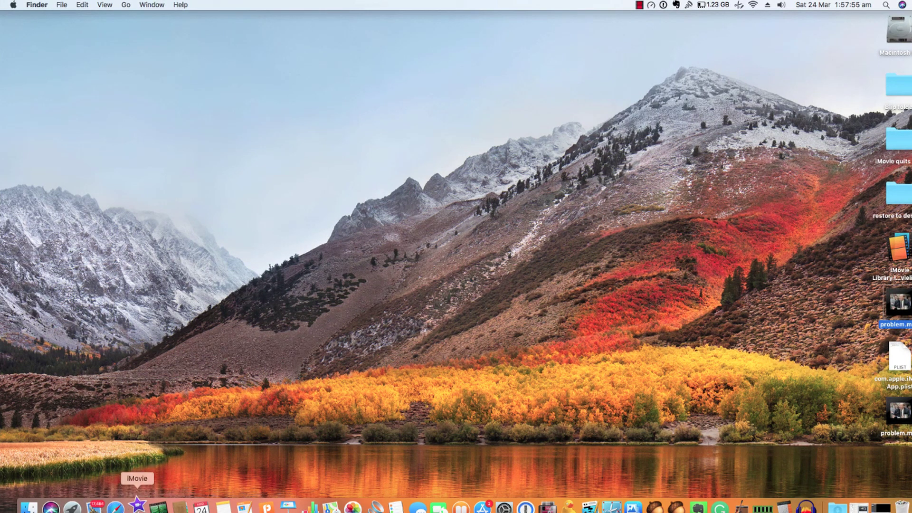